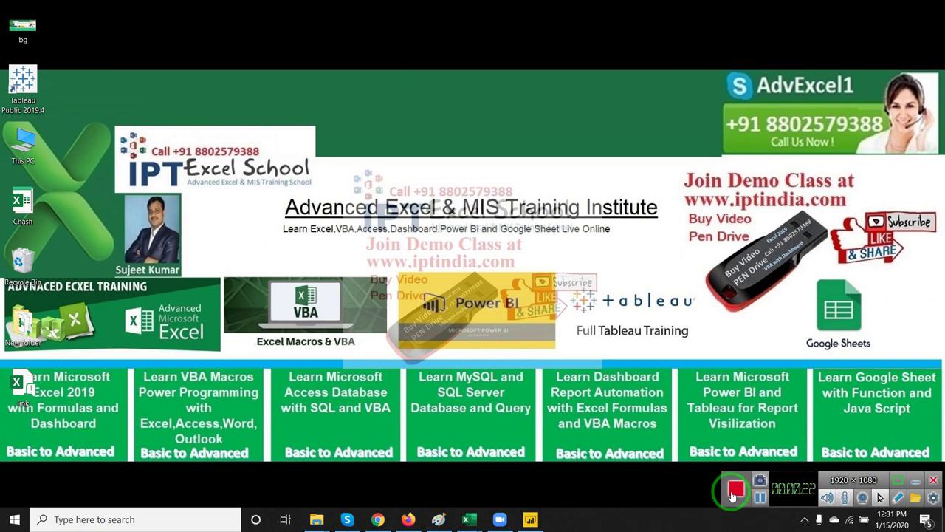
Bring Power BI Desktop back up and open the Get Data source list
click(543, 520)
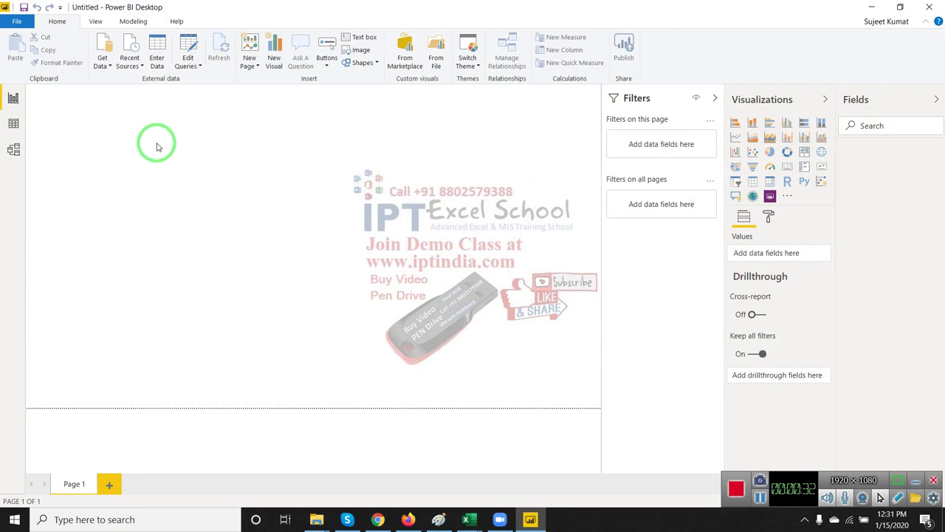
click(103, 62)
Choose Excel as the data source and open DT from the desktop's New folder
click(116, 94)
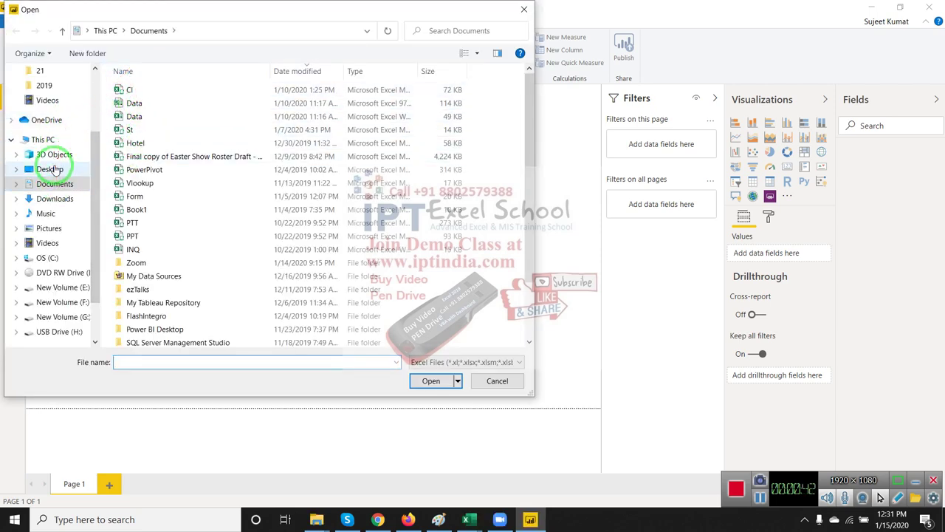
click(51, 168)
double_click(124, 93)
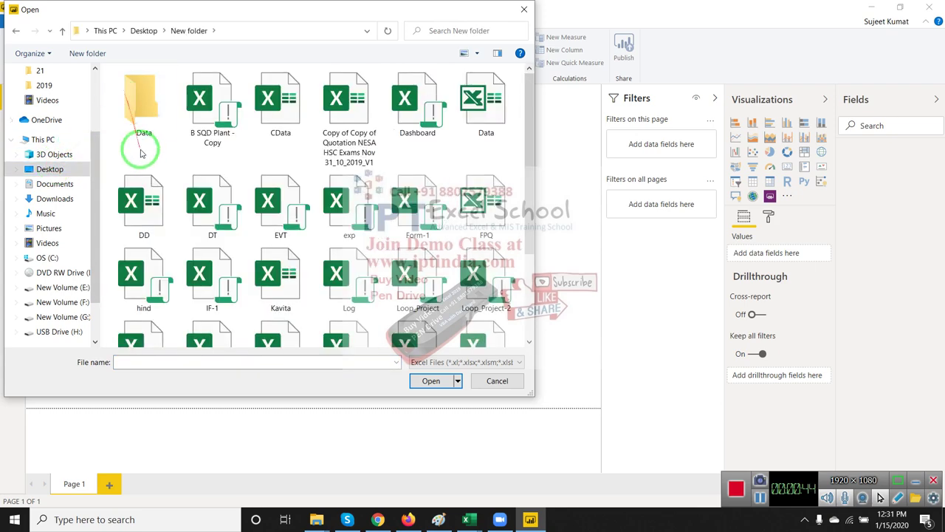
double_click(202, 218)
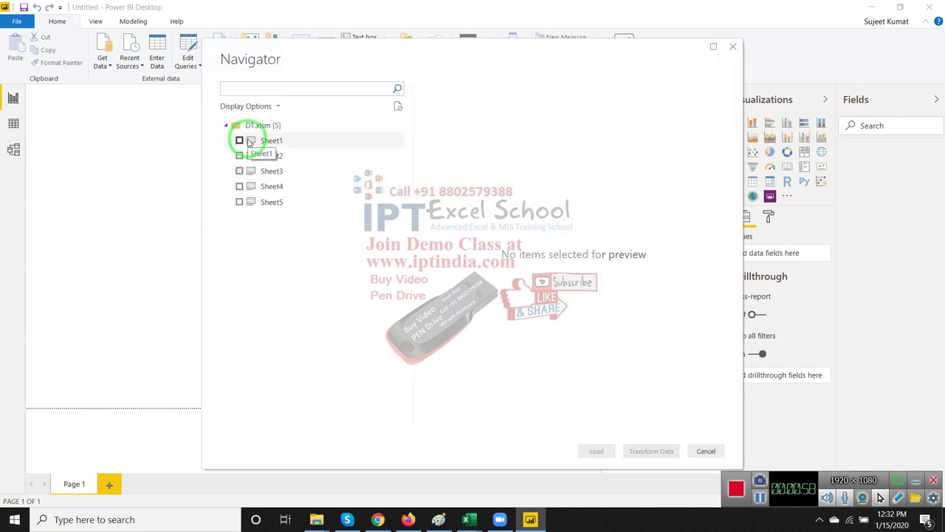
Preview and tick Sheet1 of DT.xlsm in the Navigator, then load it
click(250, 143)
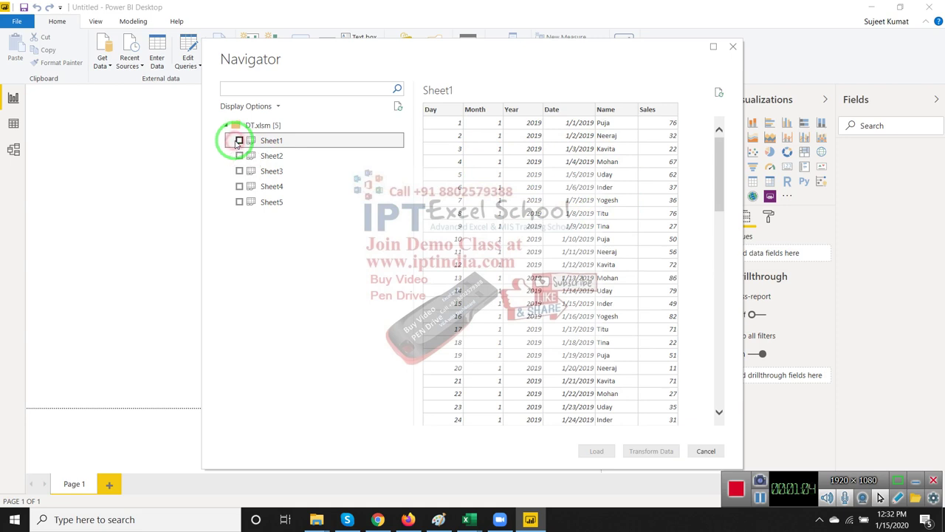
click(238, 142)
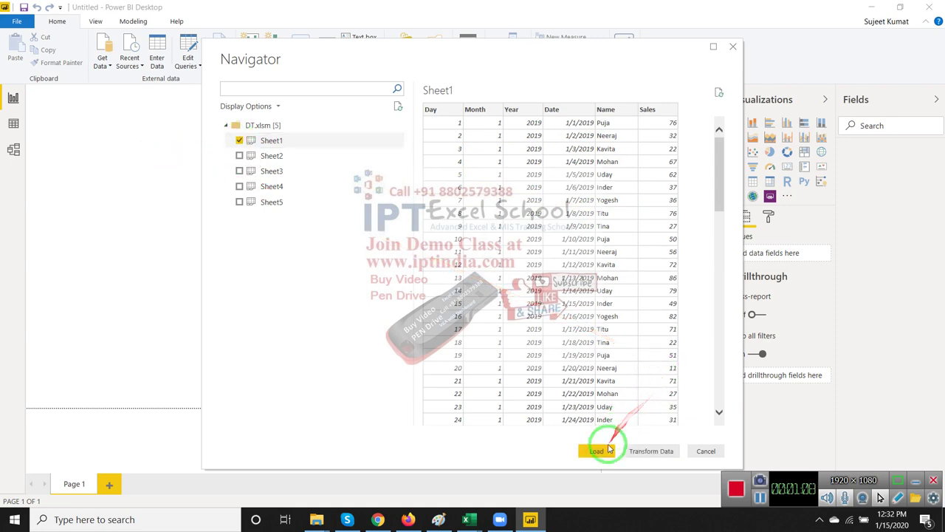
click(607, 451)
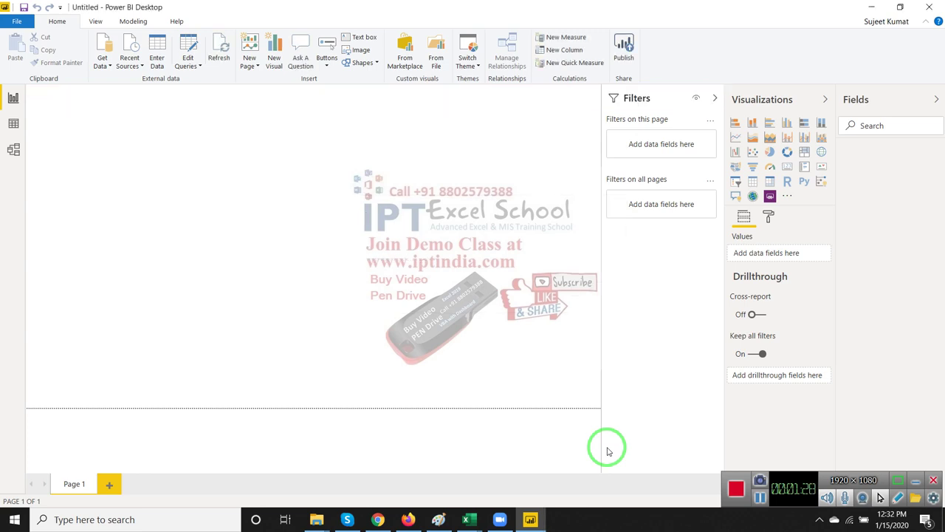
Switch to Data view to see Sheet1's 369 rows
drag(280, 256, 171, 198)
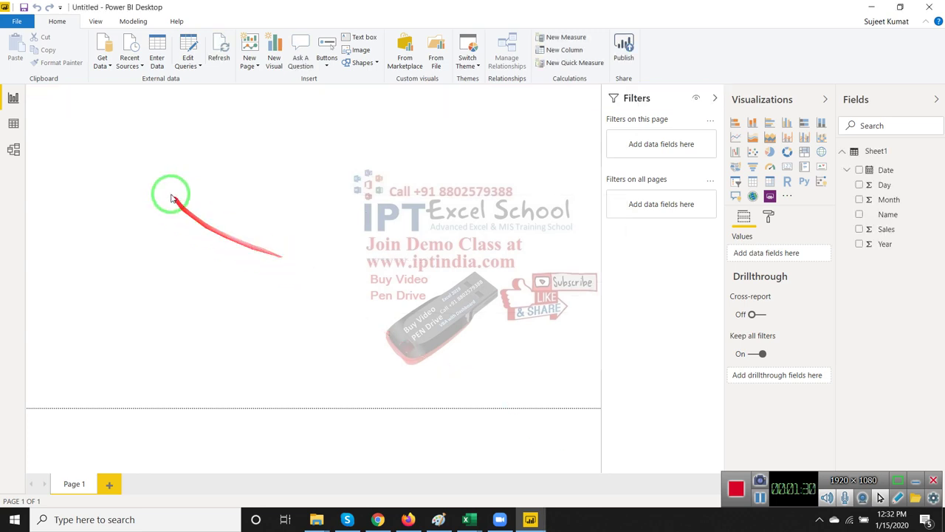
click(15, 122)
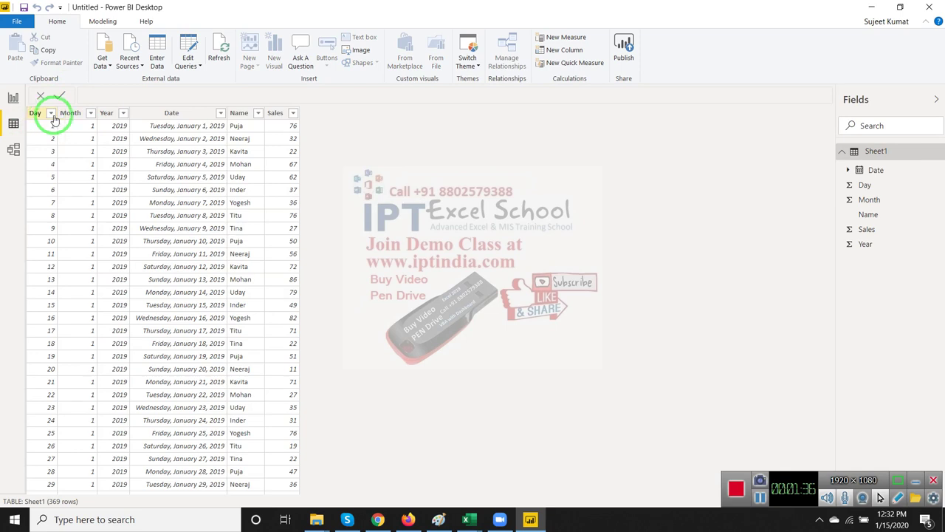
Delete the original Date column from Sheet1 and confirm the deletion
click(218, 115)
click(220, 116)
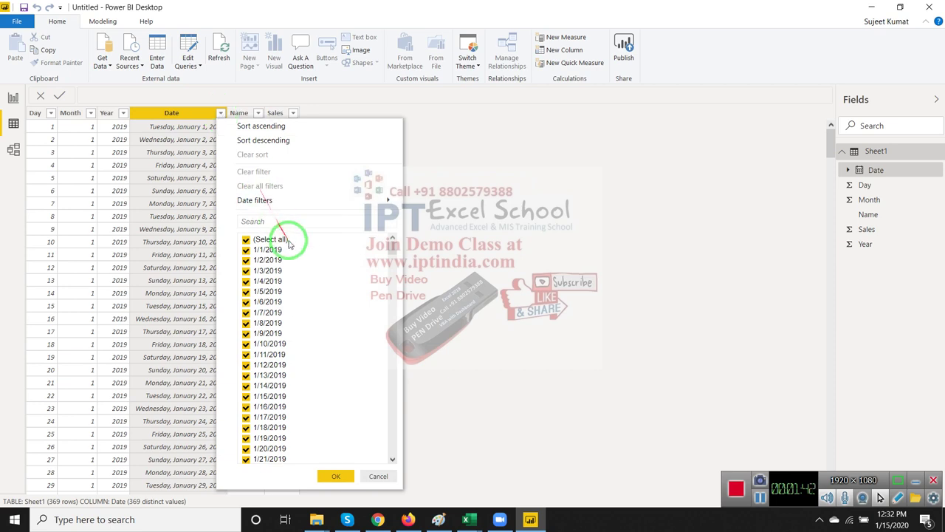
drag(290, 212, 327, 383)
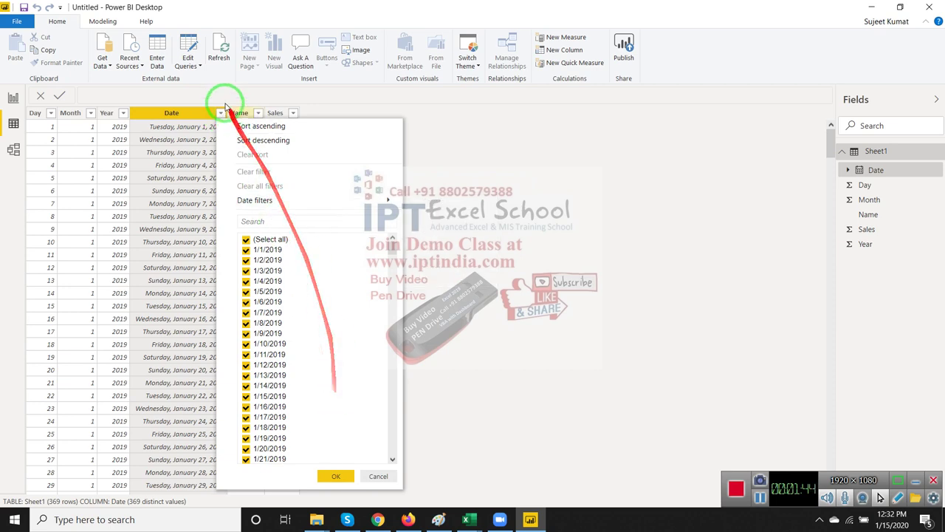
click(181, 112)
right_click(181, 114)
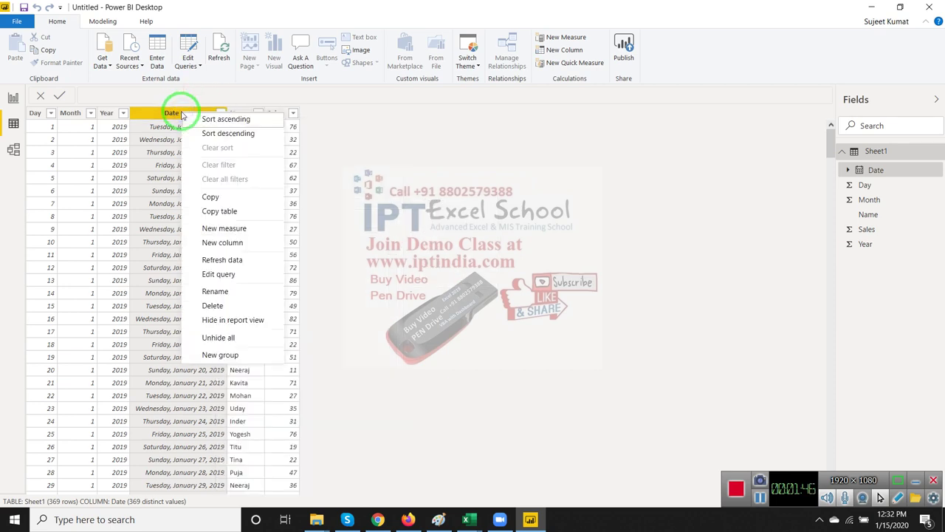
click(222, 305)
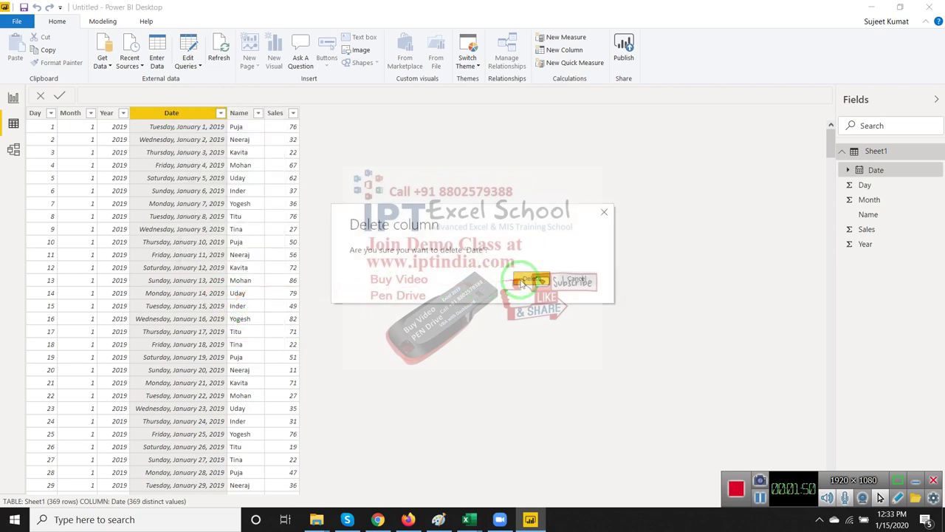
click(521, 281)
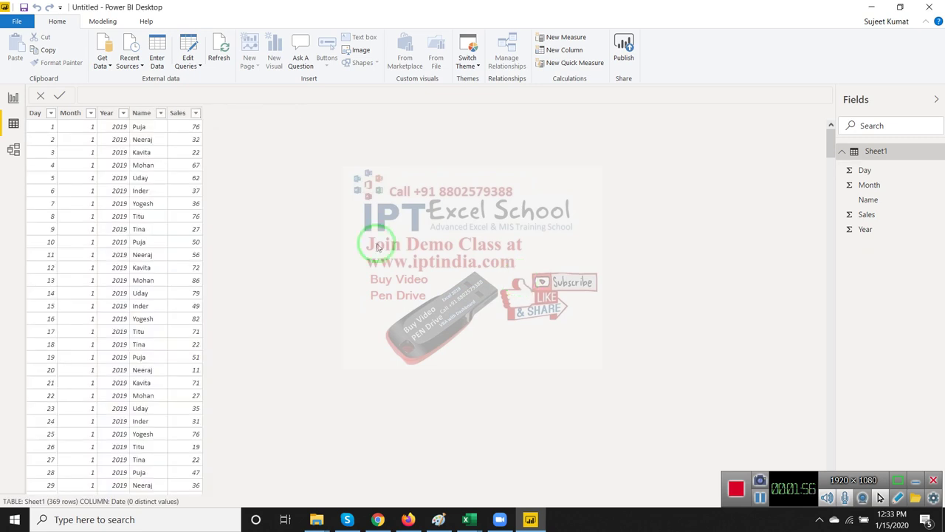
Select the Month and Year columns and bring up the Modeling tools
click(37, 118)
click(71, 116)
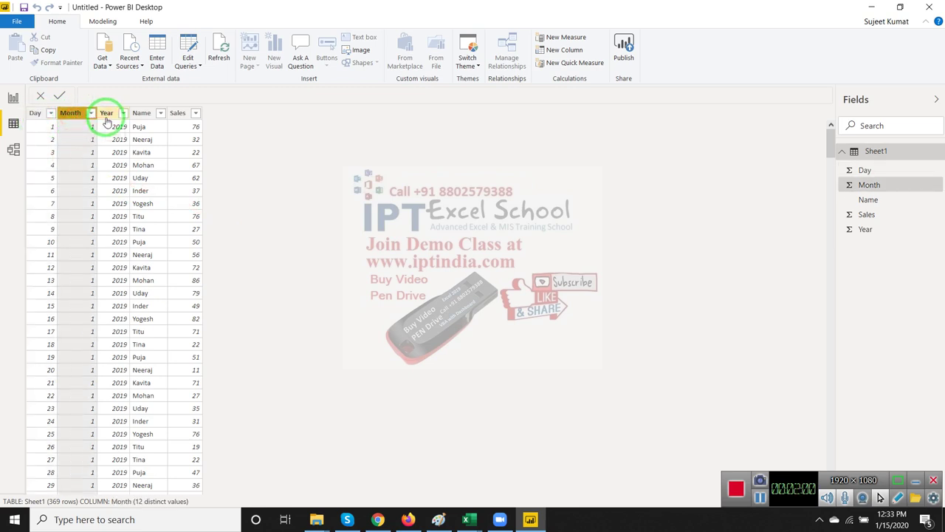
click(107, 118)
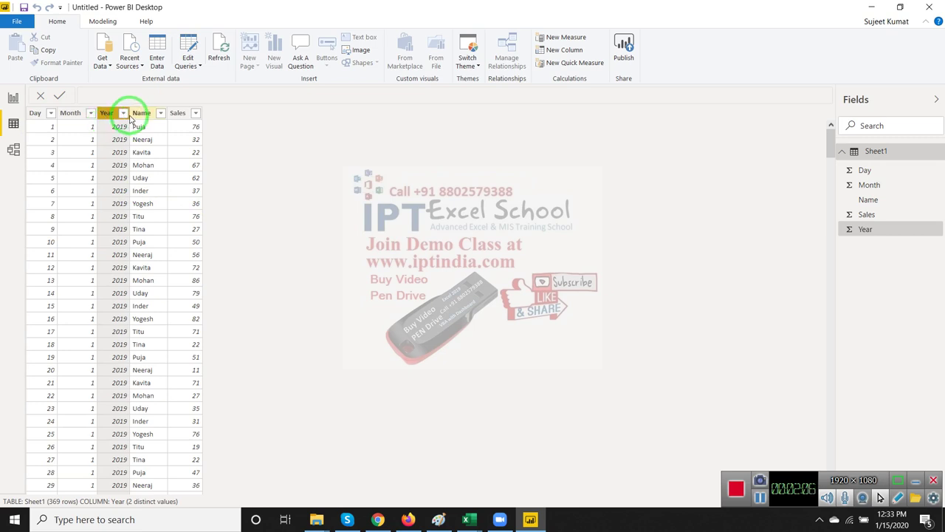
click(100, 24)
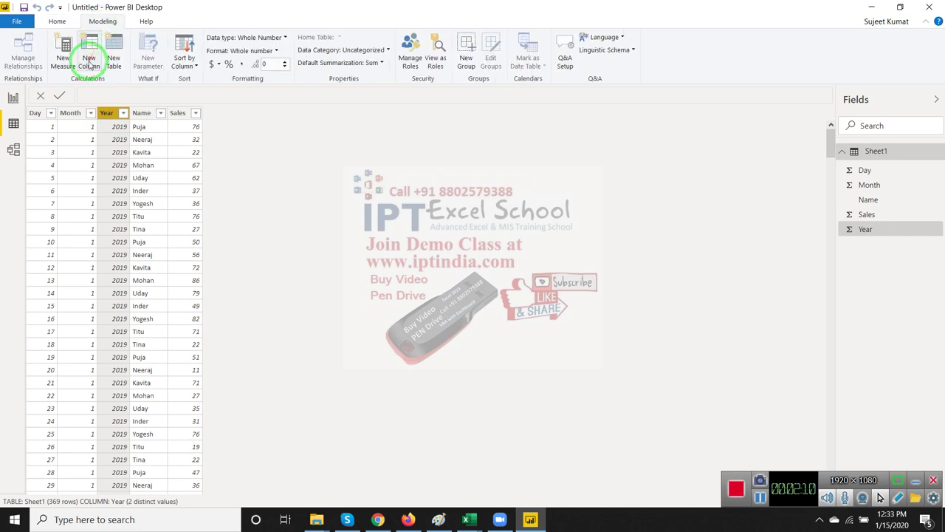
Start a new column 'Date = DATE(Sheet1[Year],Sheet1[Month]' using IntelliSense suggestions
click(98, 67)
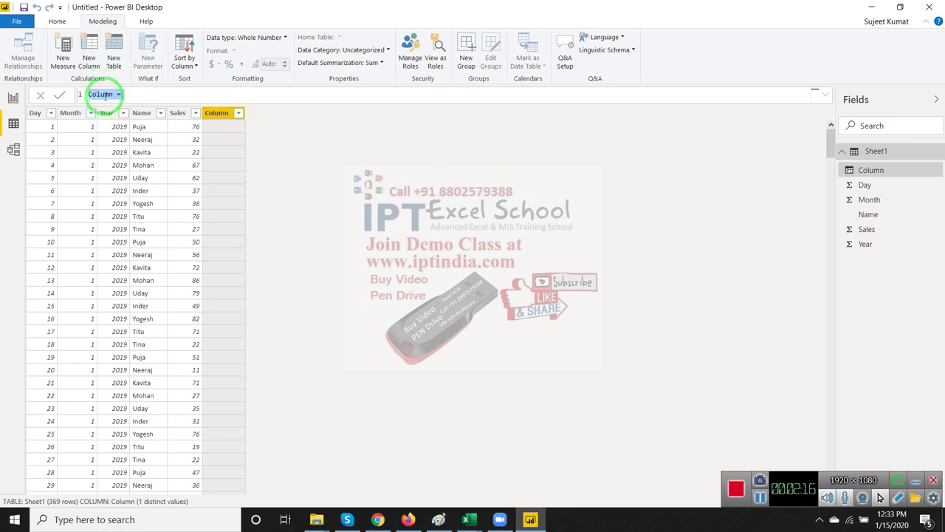
double_click(104, 94)
key(BackSpace)
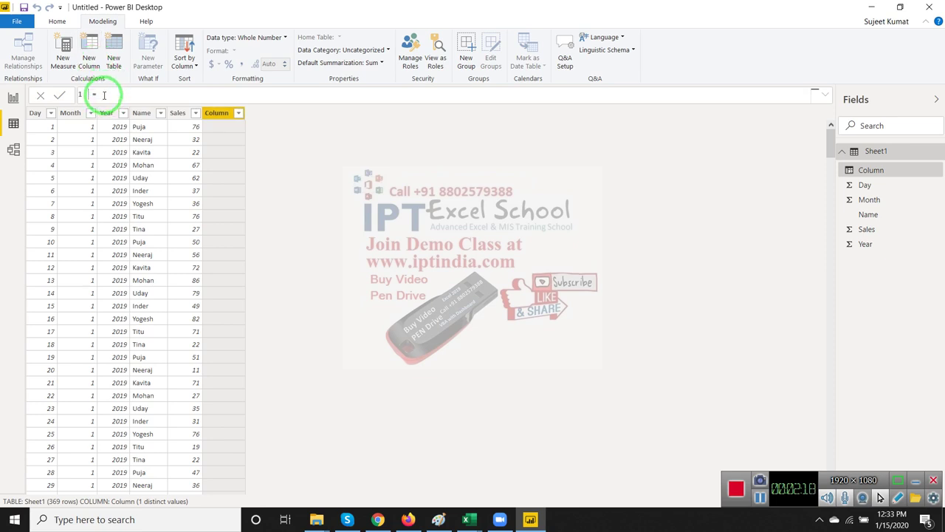
text(Date = )
text(DATE)
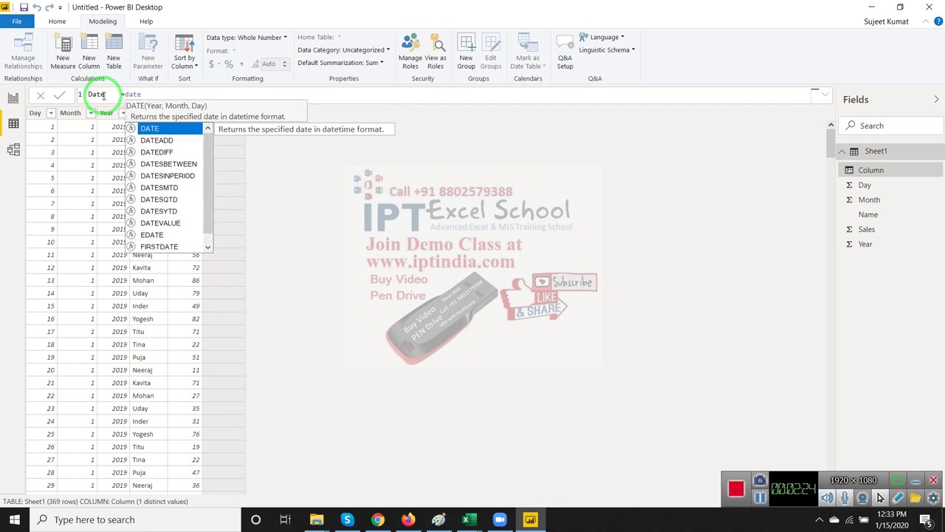
text(()
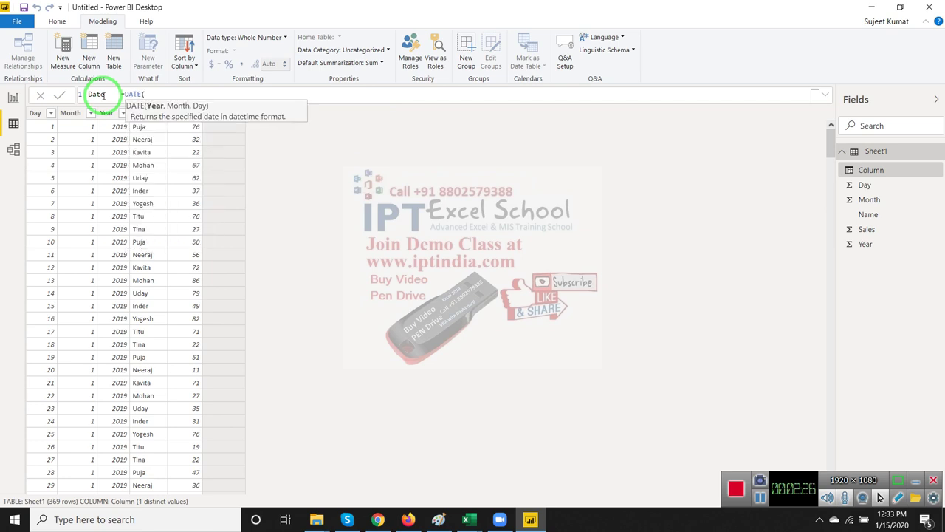
text(yea)
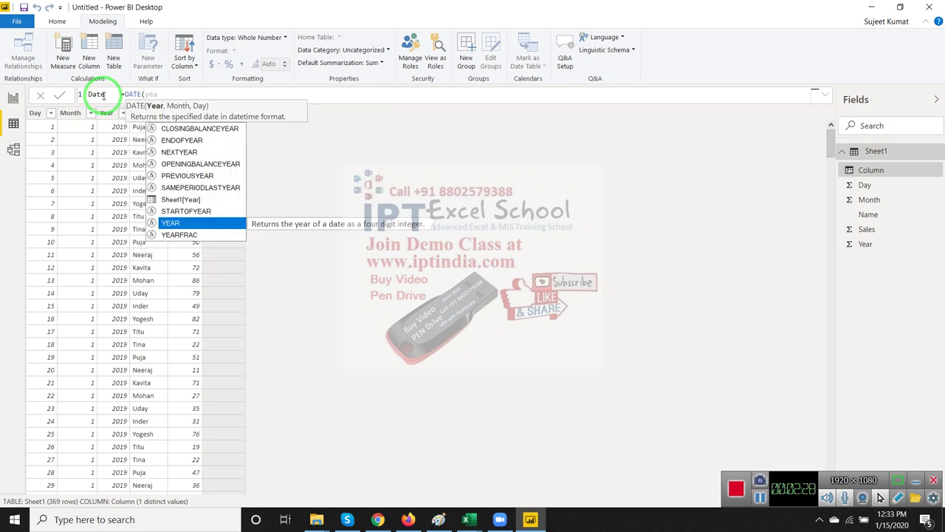
key(Up)
key(Up)
key(Tab)
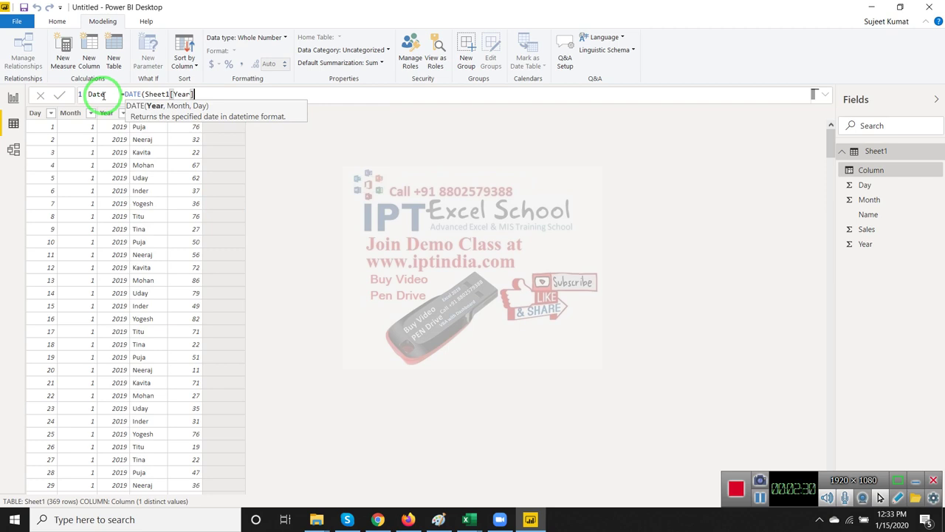
text(,mon)
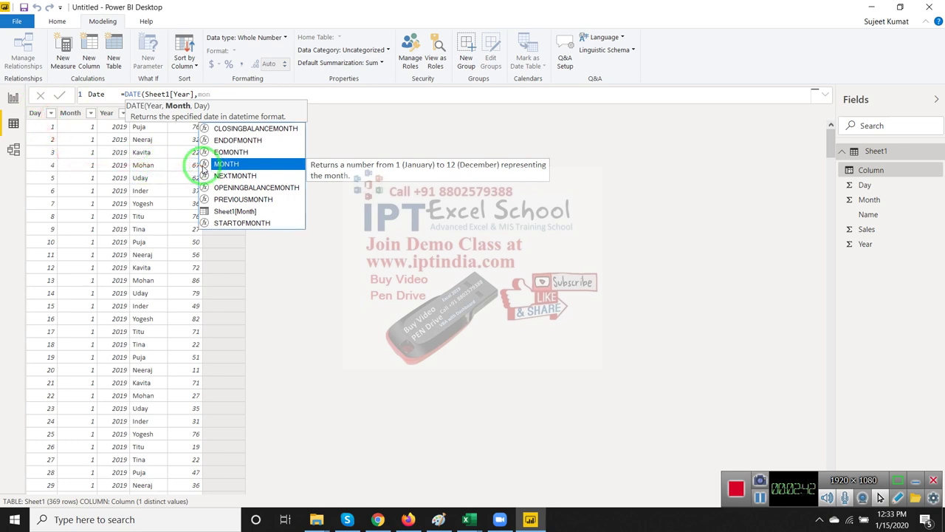
key(Down)
key(Down)
key(Down)
key(Down)
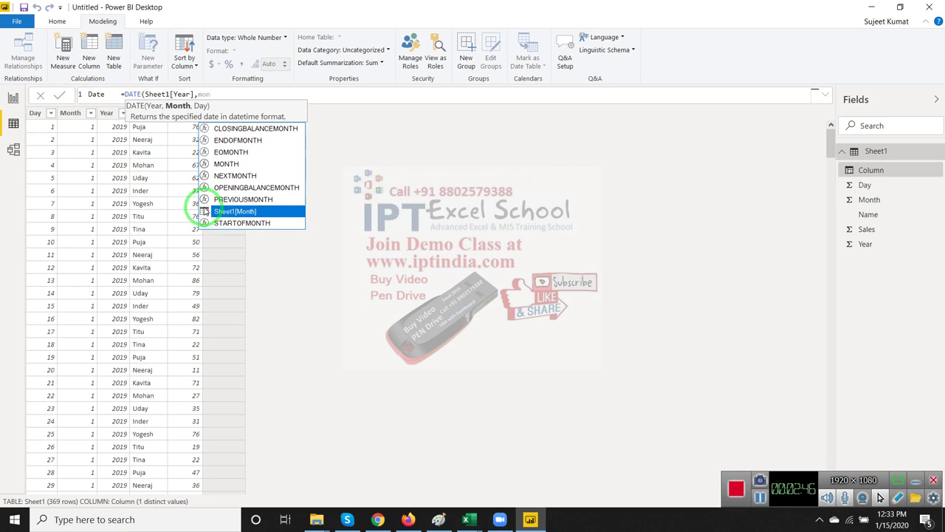
click(205, 211)
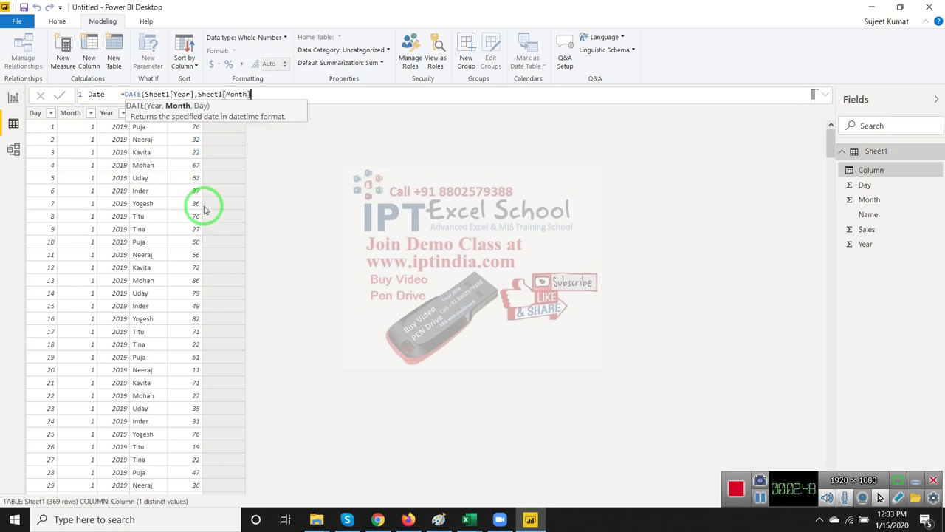
Add Sheet1[Day] as the last argument, close the formula and commit the Date column
text(,day)
key(Tab)
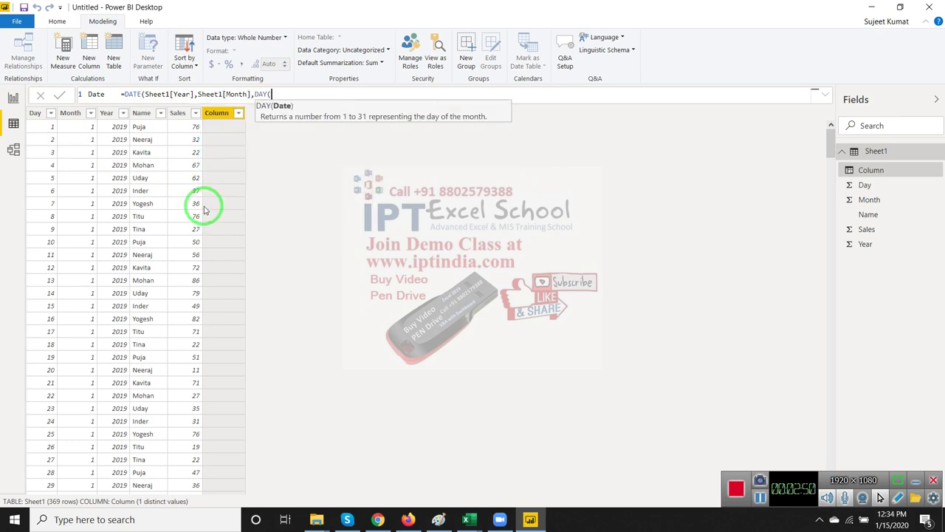
key(BackSpace)
key(BackSpace)
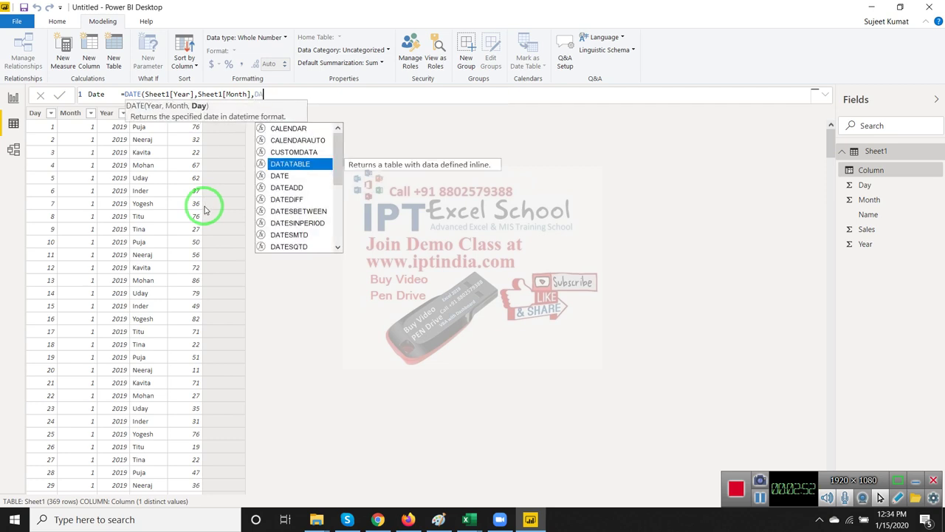
text(y)
key(Down)
key(Down)
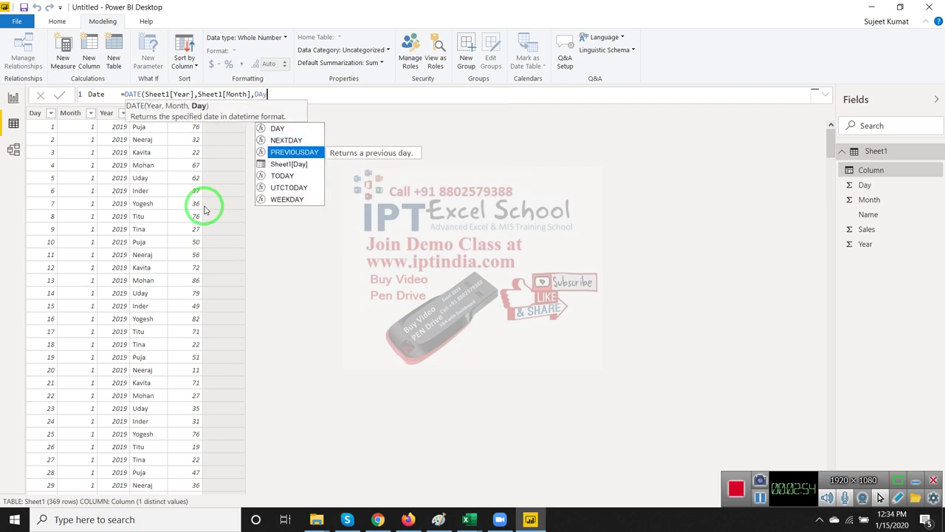
key(Down)
key(Tab)
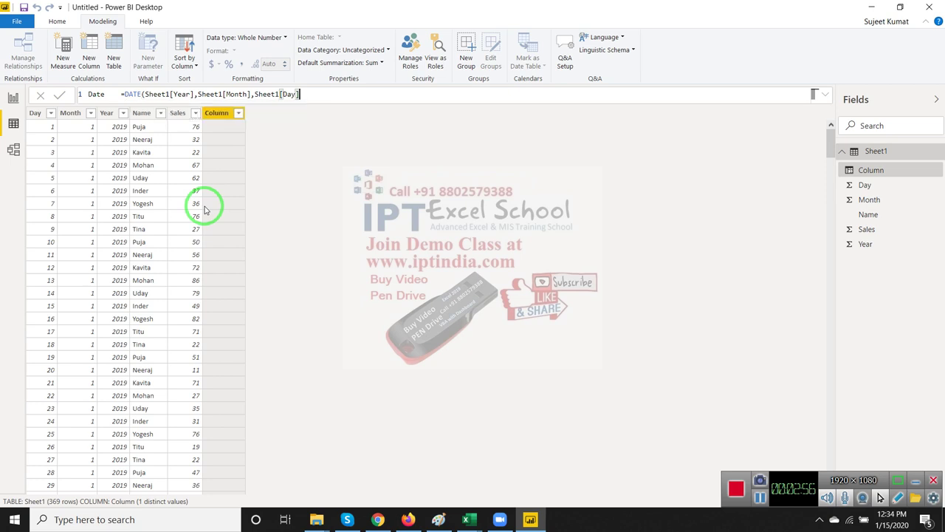
text())
key(Return)
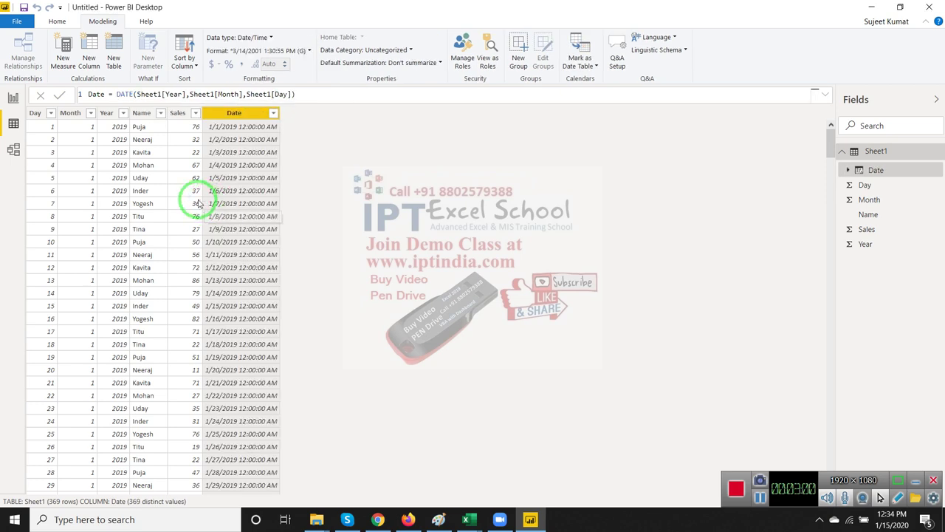
Set the Date column's data type to Date, then return to the report canvas
scroll(239, 255, down, 6)
scroll(238, 255, up, 6)
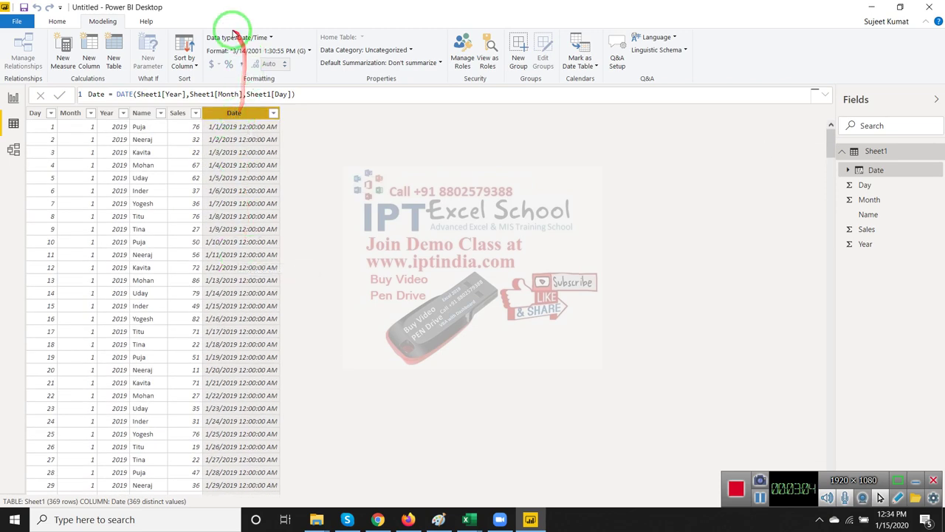
click(233, 39)
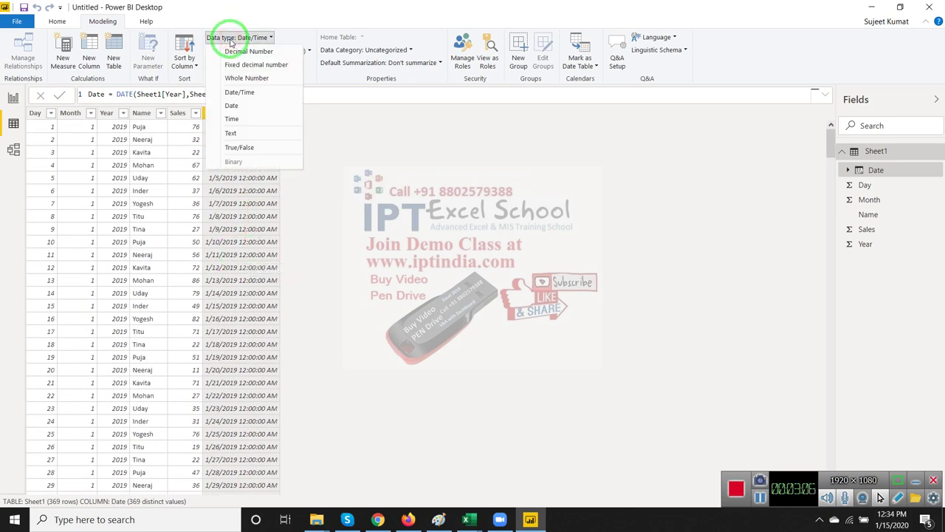
click(239, 108)
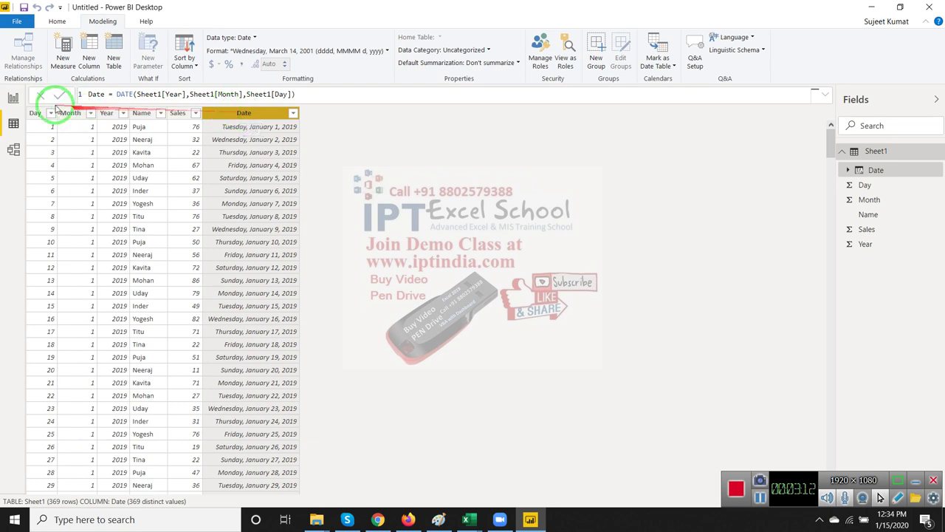
click(13, 98)
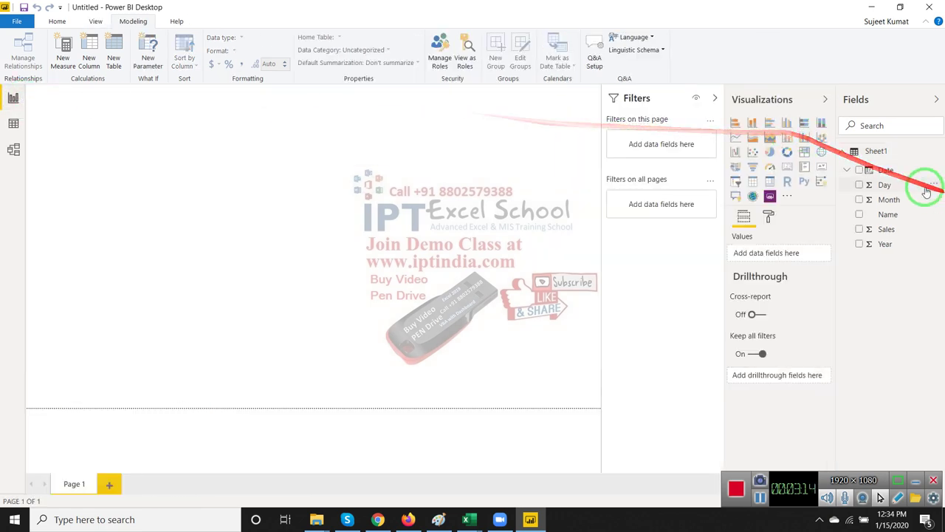
Build a Sales by Year column chart from the Date hierarchy and enlarge it
click(892, 173)
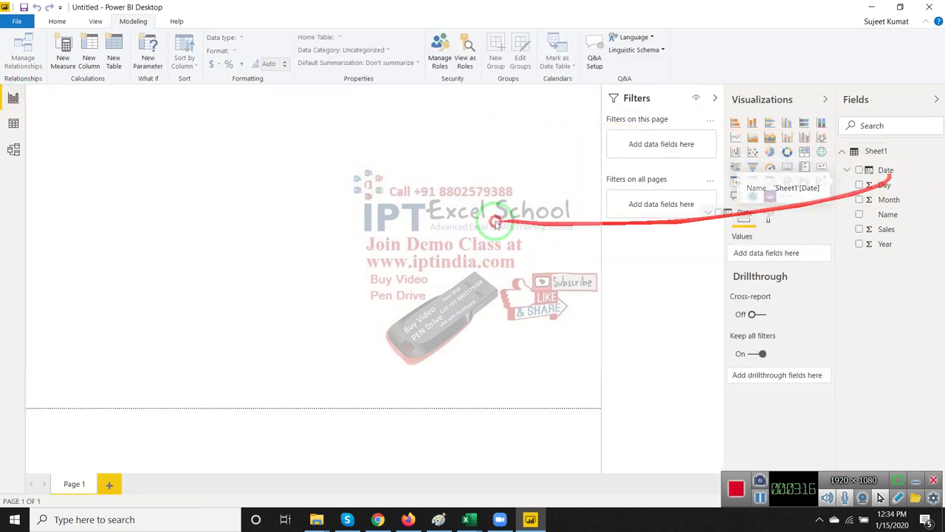
drag(892, 172, 312, 205)
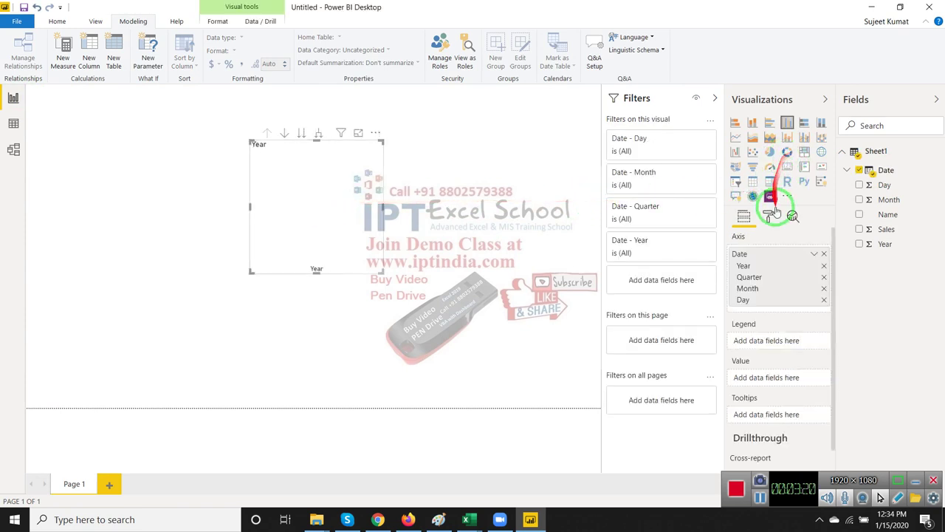
drag(737, 208, 806, 278)
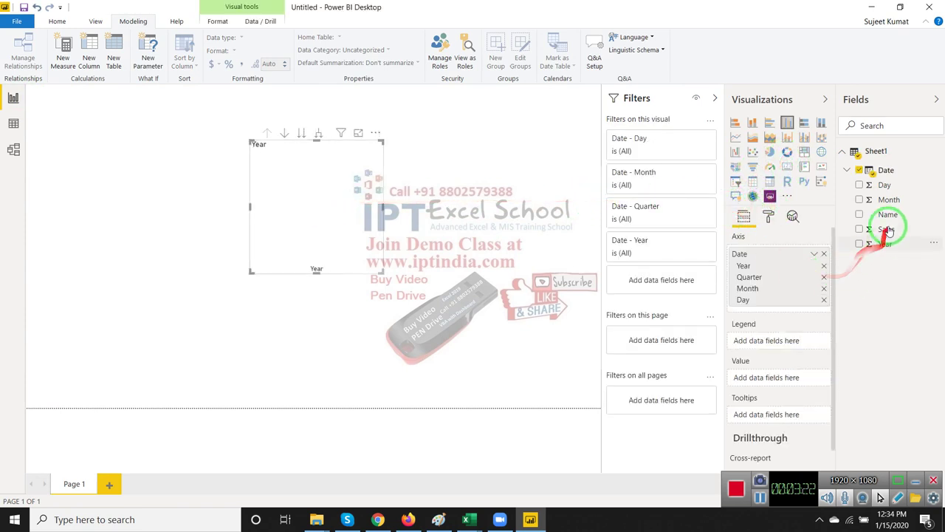
drag(886, 229, 371, 237)
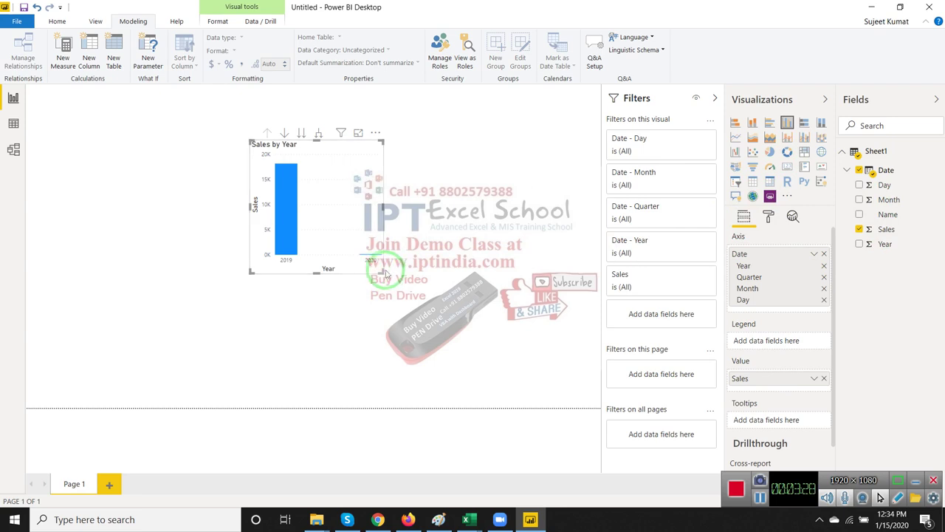
drag(374, 275, 546, 347)
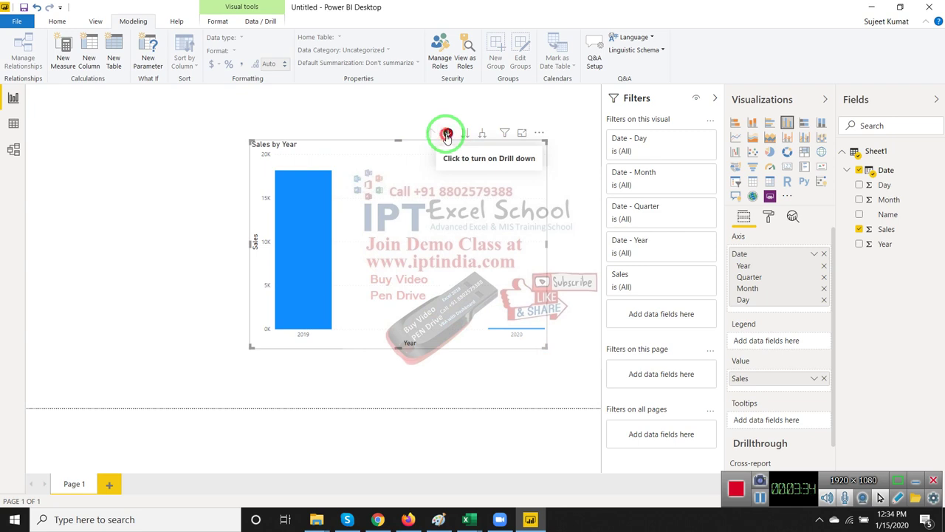
Drill the chart down from years through quarters to months and widen it leftward
click(464, 135)
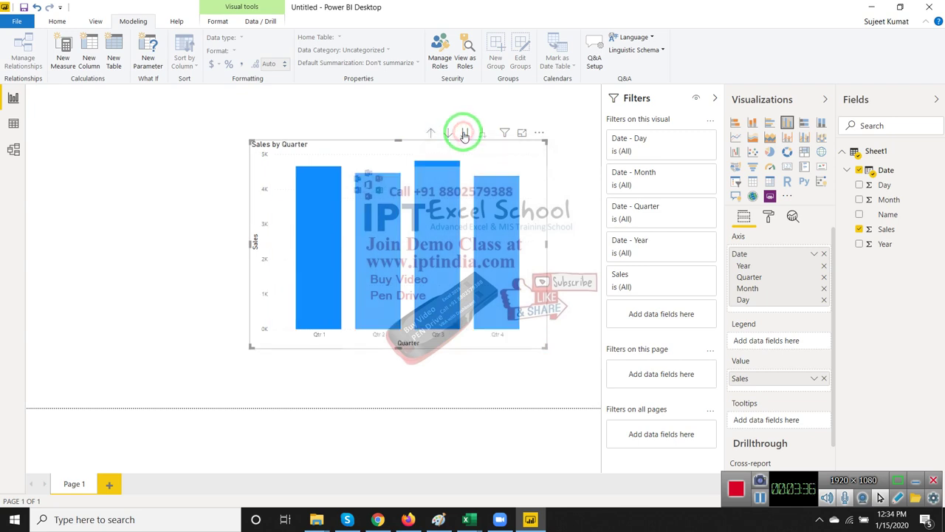
drag(297, 266, 490, 145)
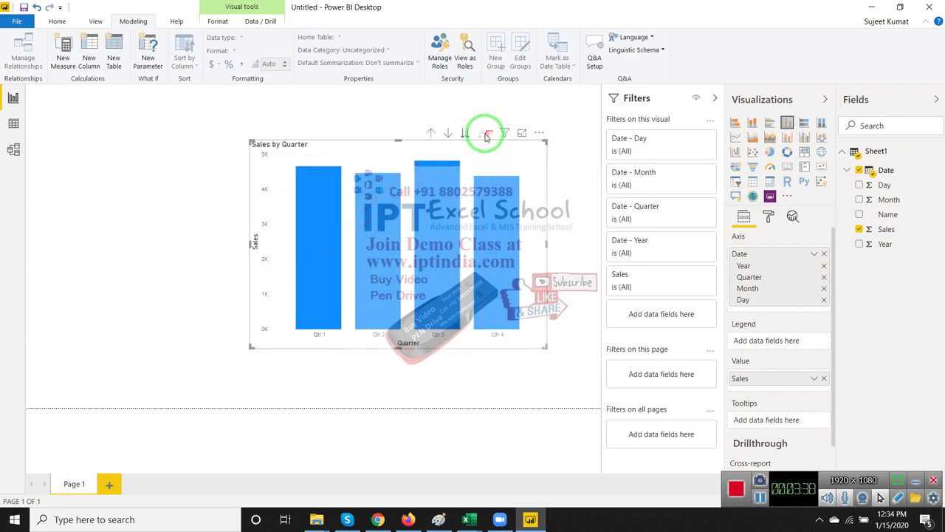
click(467, 136)
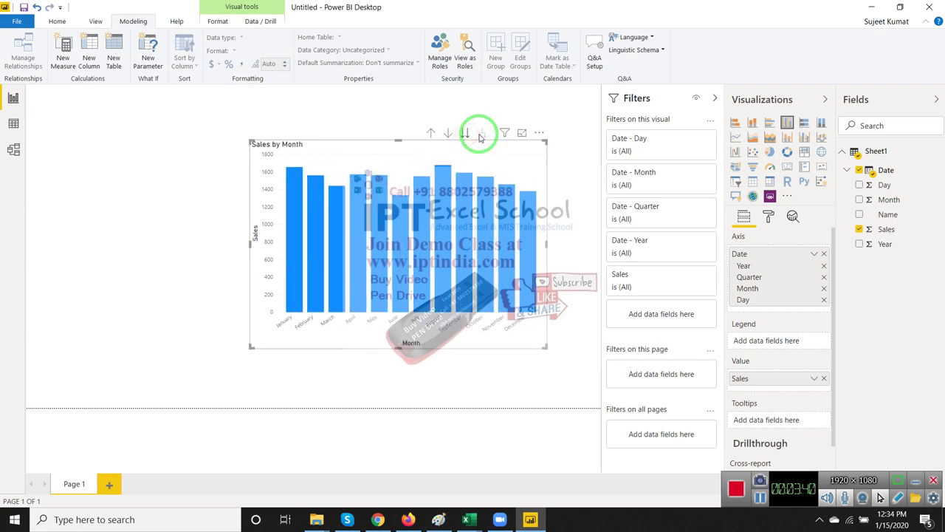
drag(481, 136, 259, 312)
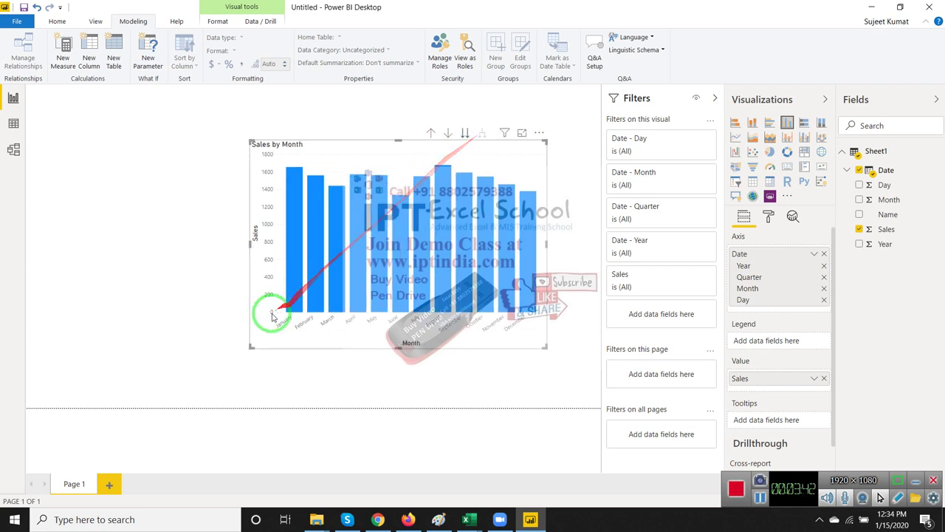
click(149, 350)
mouse_move(148, 350)
mouse_down()
mouse_move(25, 357)
mouse_move(545, 359)
mouse_up()
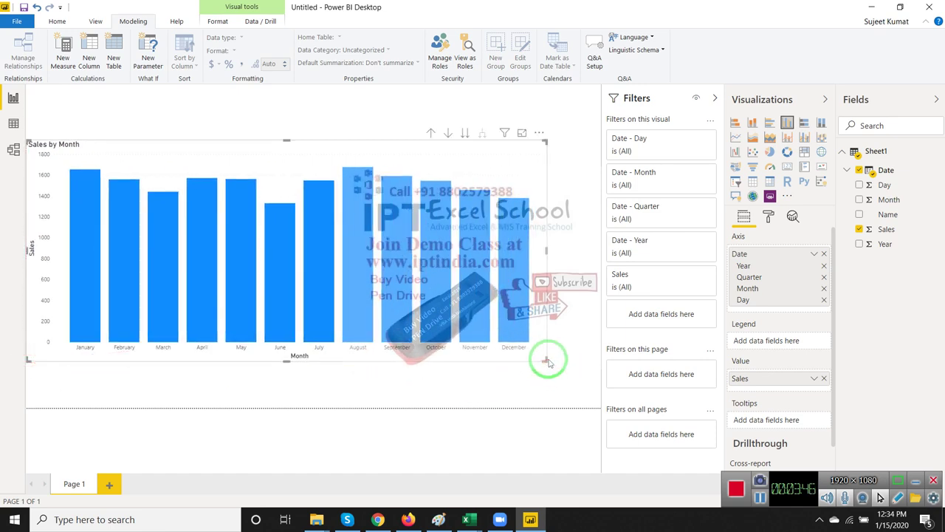
Drill to days, back up to years, then show the quarter level for all years
click(468, 136)
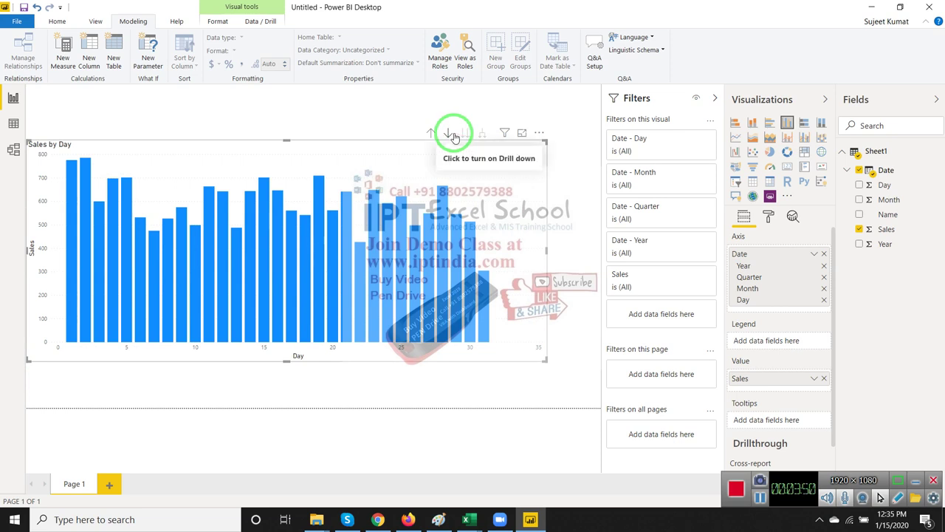
click(448, 134)
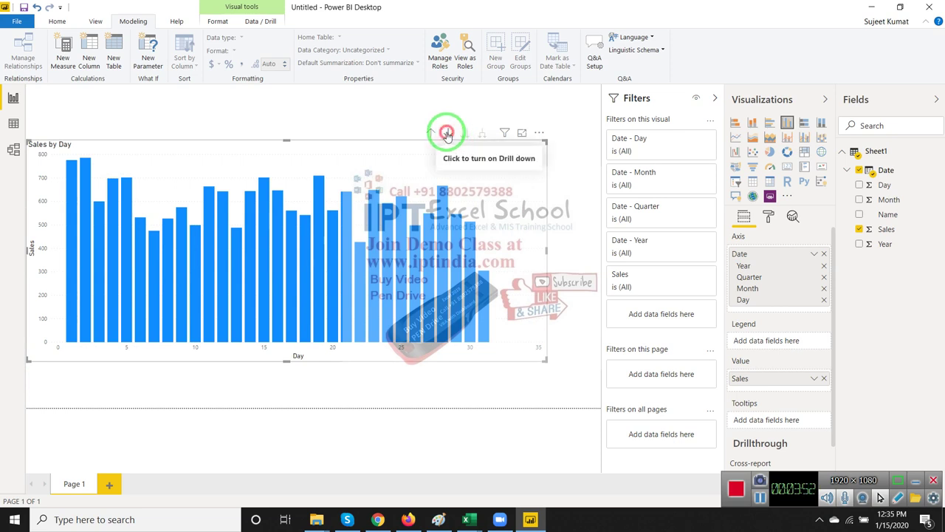
click(432, 133)
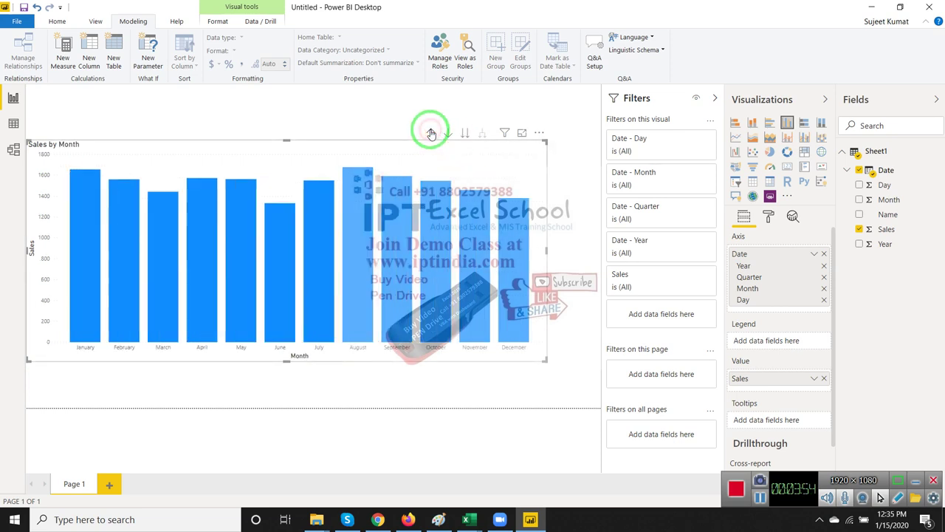
click(431, 133)
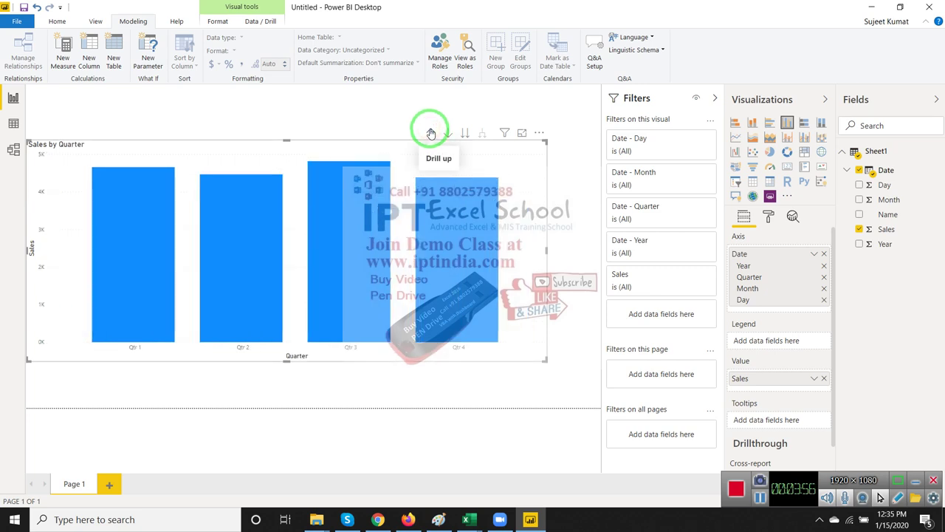
click(431, 133)
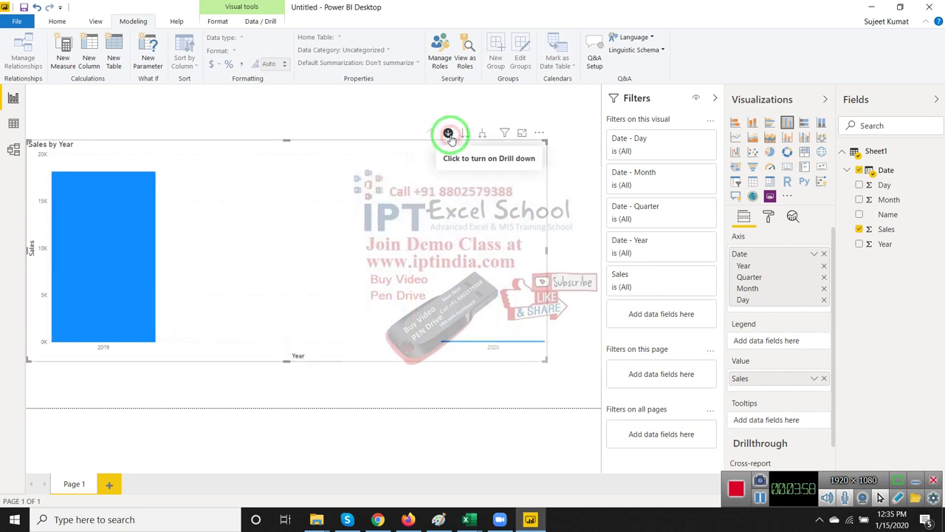
click(467, 133)
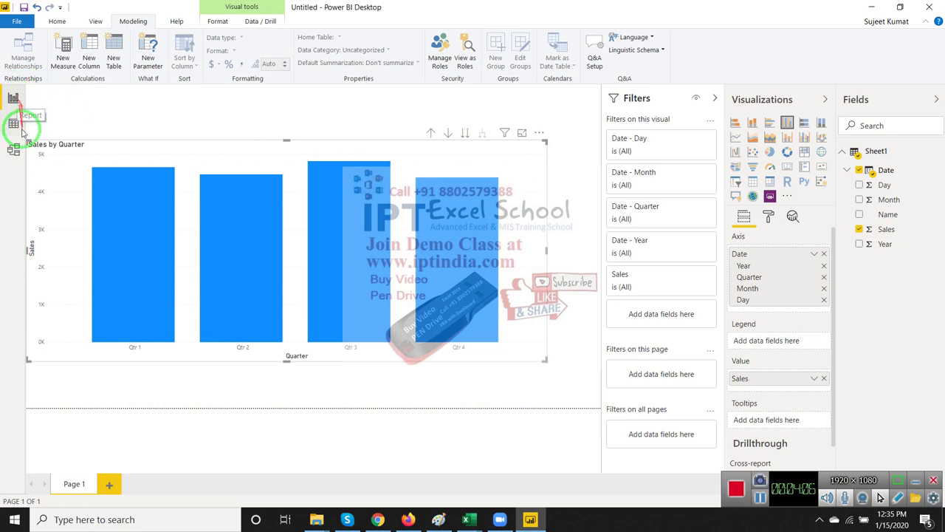
Switch to Data view to show the Sheet1 table, then minimize Power BI to the desktop
click(13, 123)
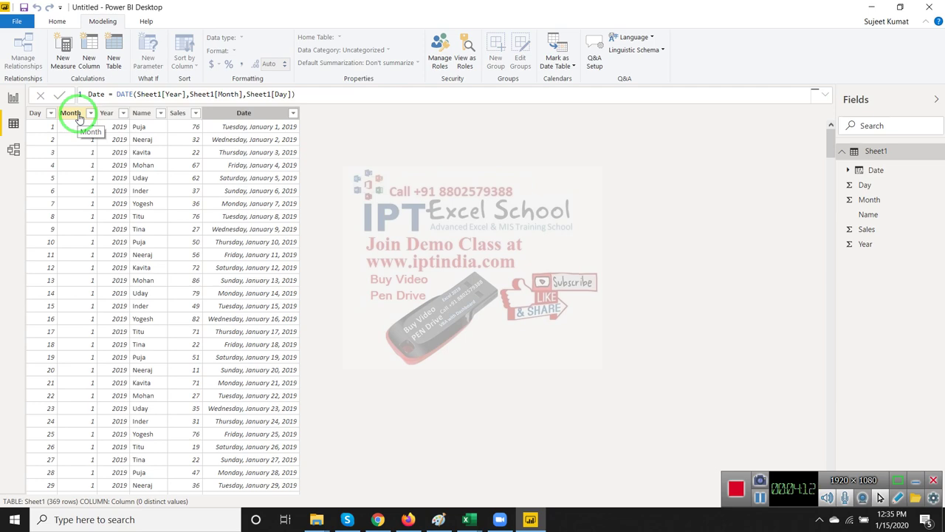
key(super+d)
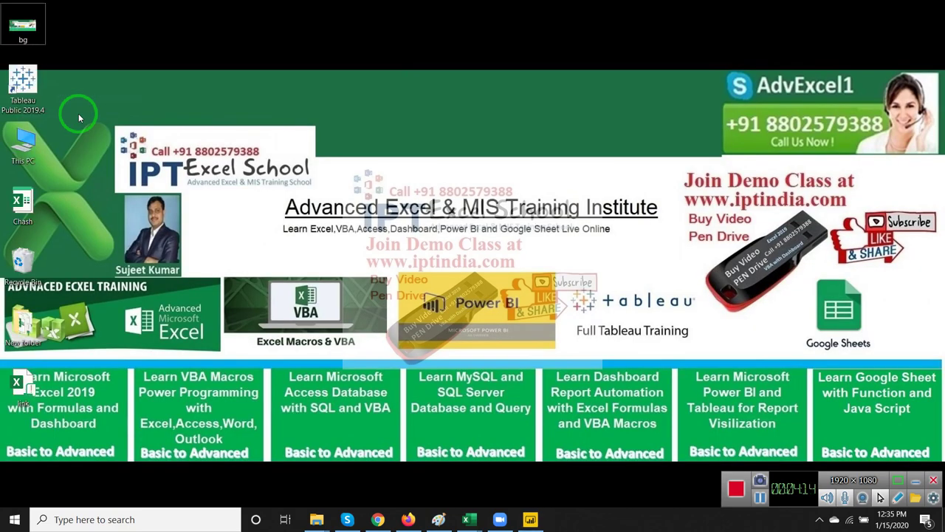